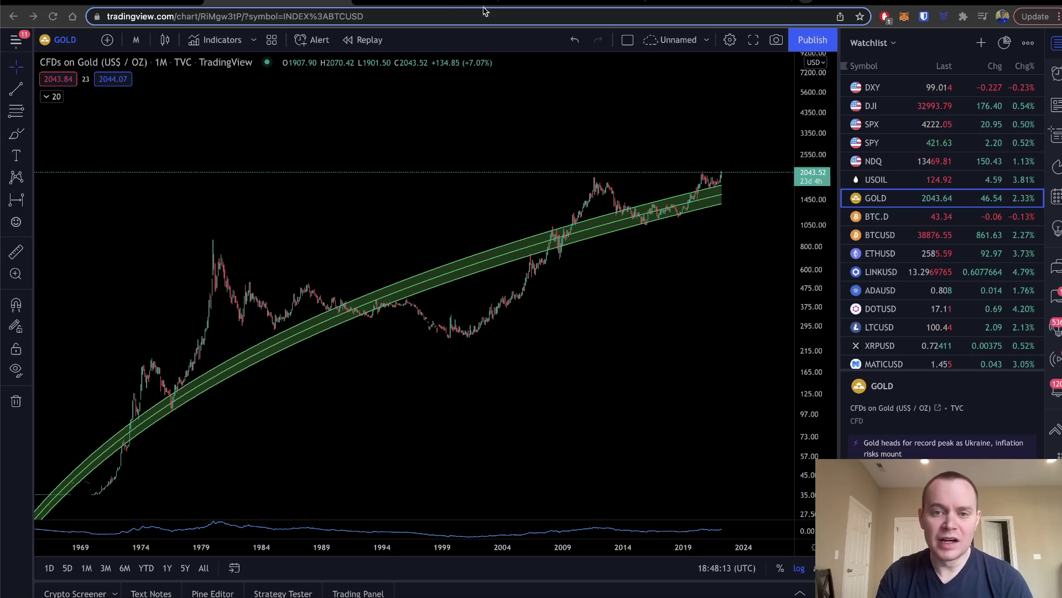
Review the gold support band and logarithmic regression videos, then return to the TradingView gold chart
{"action": "left_click", "coordinate": [556, 3]}
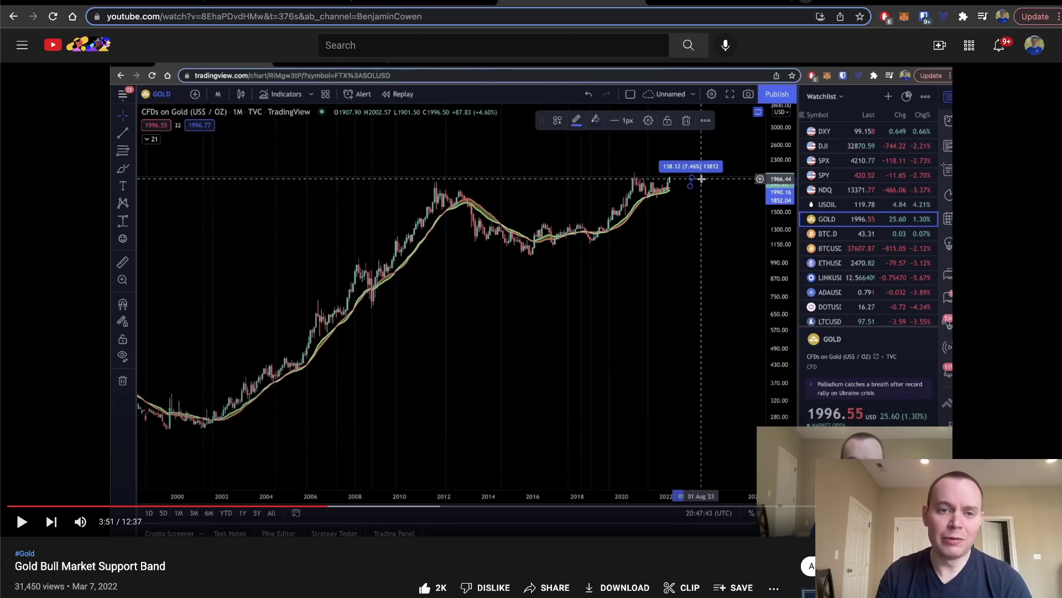
{"action": "left_click", "coordinate": [421, 4]}
{"action": "left_click", "coordinate": [271, 3]}
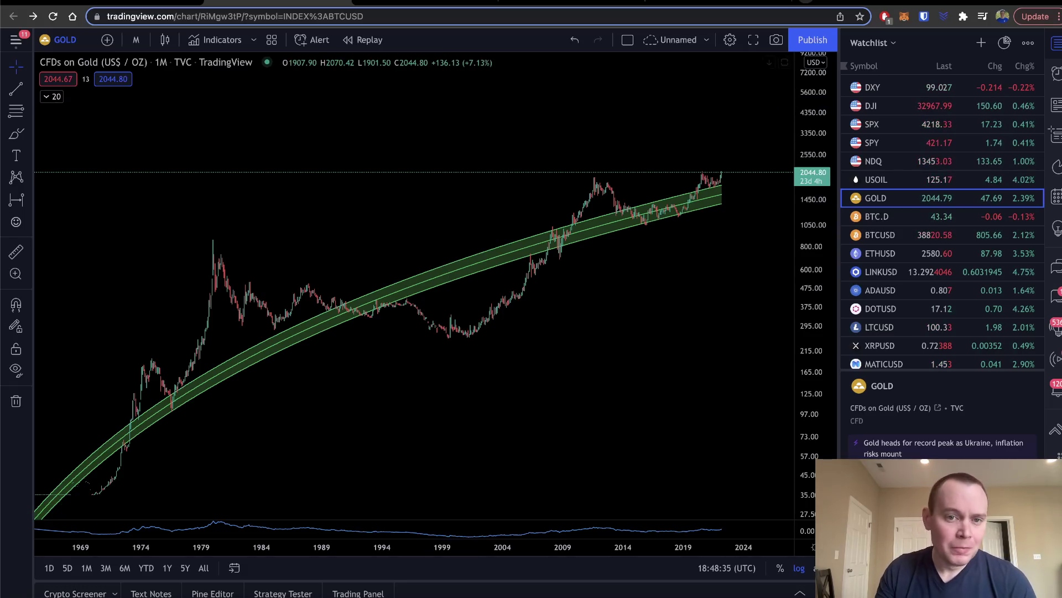
{"action": "left_click", "coordinate": [407, 2]}
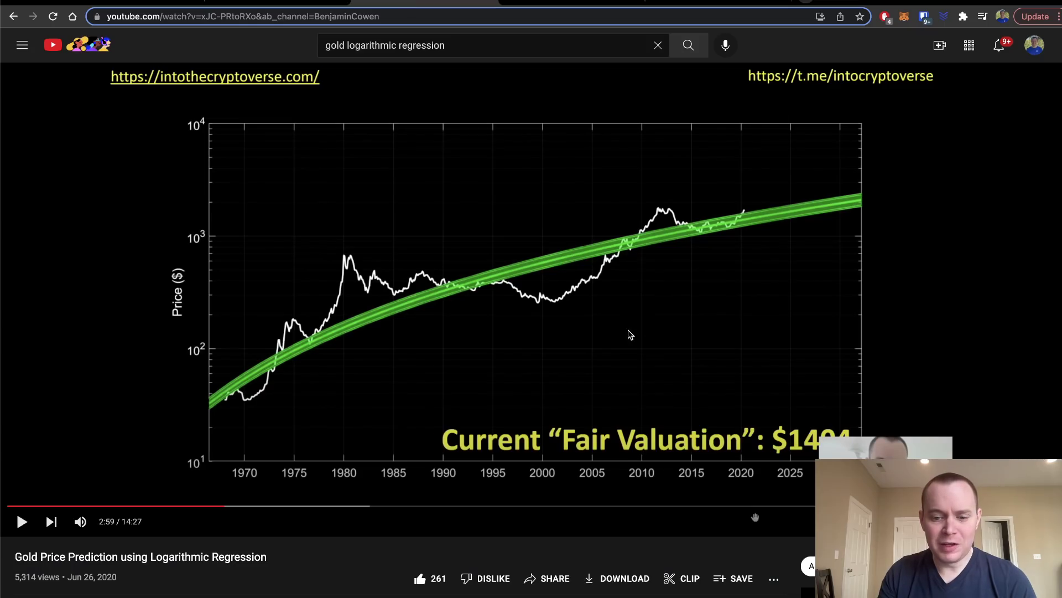
{"action": "scroll", "coordinate": [682, 244], "scroll_direction": "down", "scroll_amount": 1}
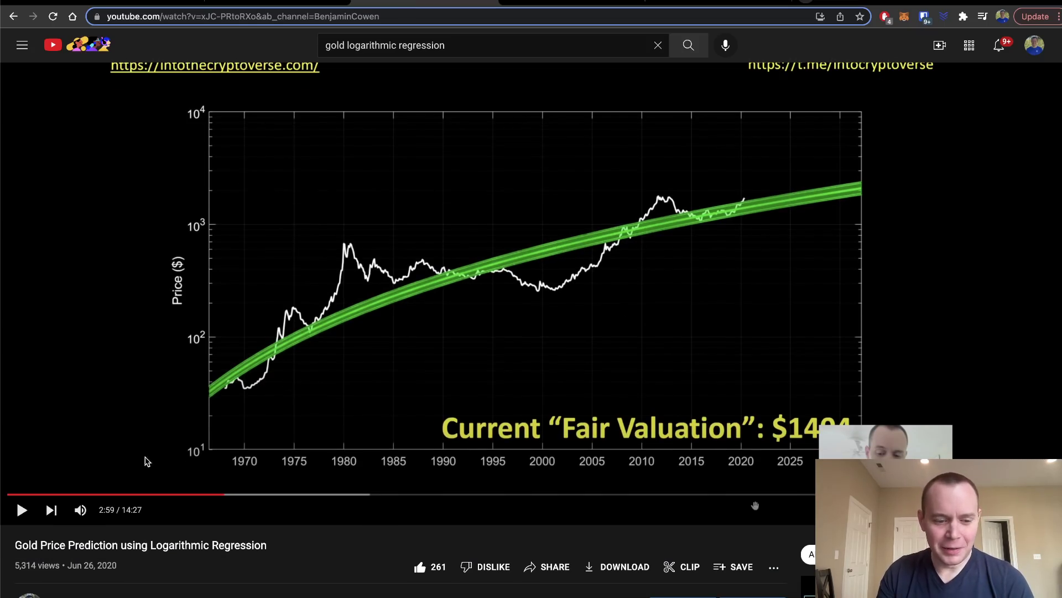
{"action": "left_click_drag", "start_coordinate": [70, 567], "coordinate": [152, 577]}
{"action": "left_click", "coordinate": [165, 576]}
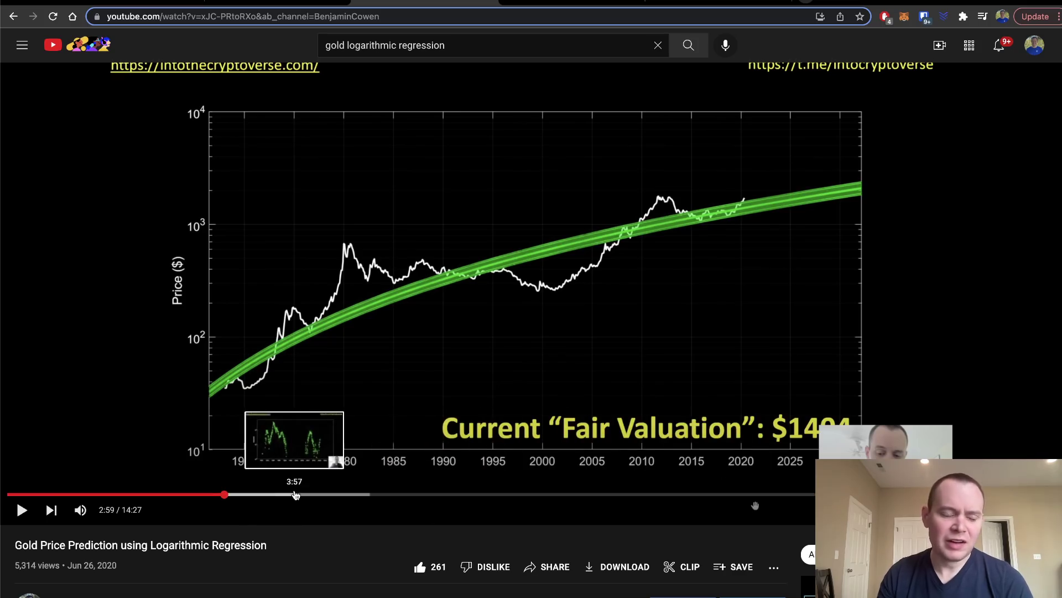
{"action": "left_click", "coordinate": [235, 4]}
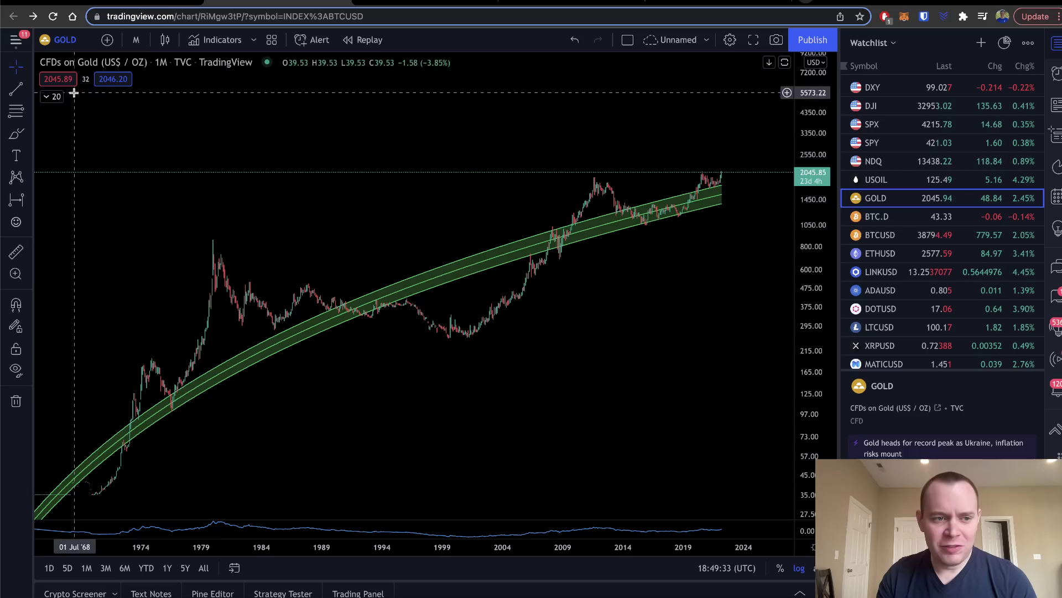
Expand the indicator legend, show ITC Gold Bull Market Support, hide the regression bands, and stretch the price scale
{"action": "left_click", "coordinate": [55, 99]}
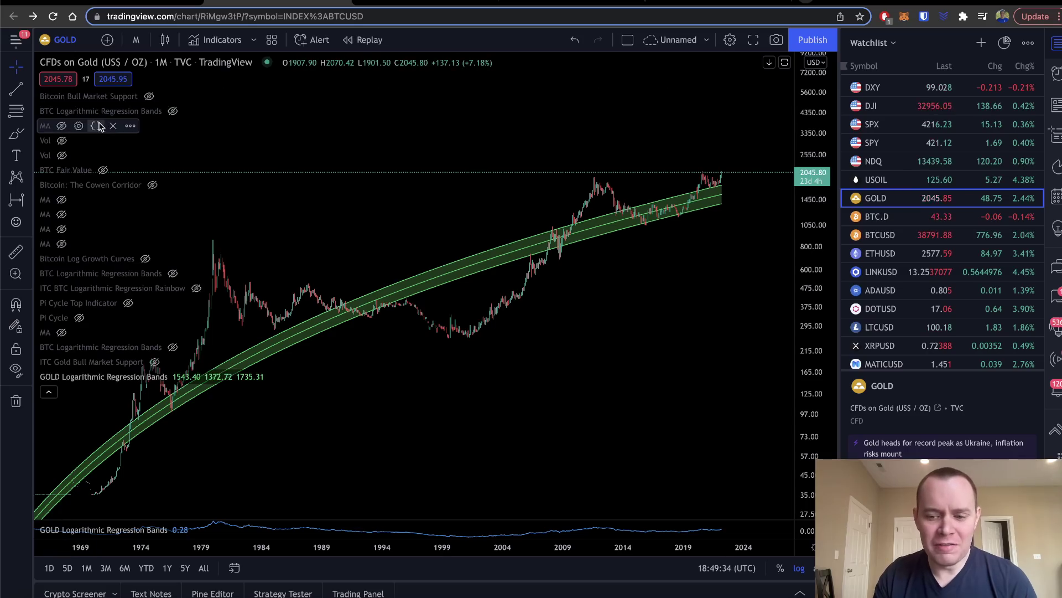
{"action": "left_click", "coordinate": [154, 362]}
{"action": "left_click", "coordinate": [178, 376]}
{"action": "scroll", "coordinate": [532, 376], "scroll_direction": "up", "scroll_amount": 5}
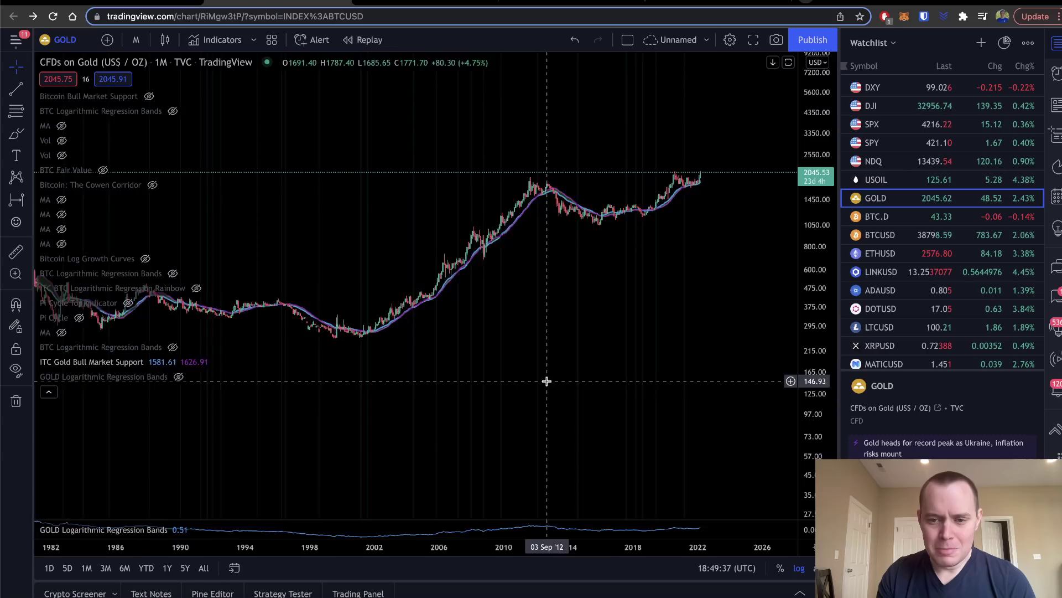
{"action": "left_click_drag", "start_coordinate": [833, 390], "coordinate": [742, 360]}
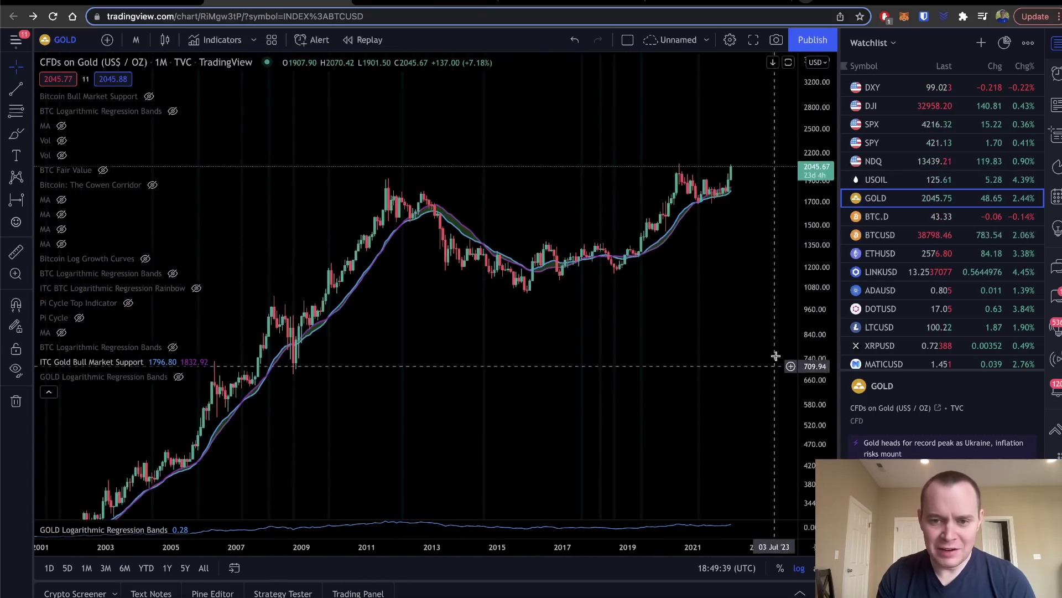
Circle the 2021 candles with a yellow brush loop, then delete it
{"action": "left_click", "coordinate": [16, 133]}
{"action": "left_click_drag", "start_coordinate": [701, 195], "coordinate": [719, 189]}
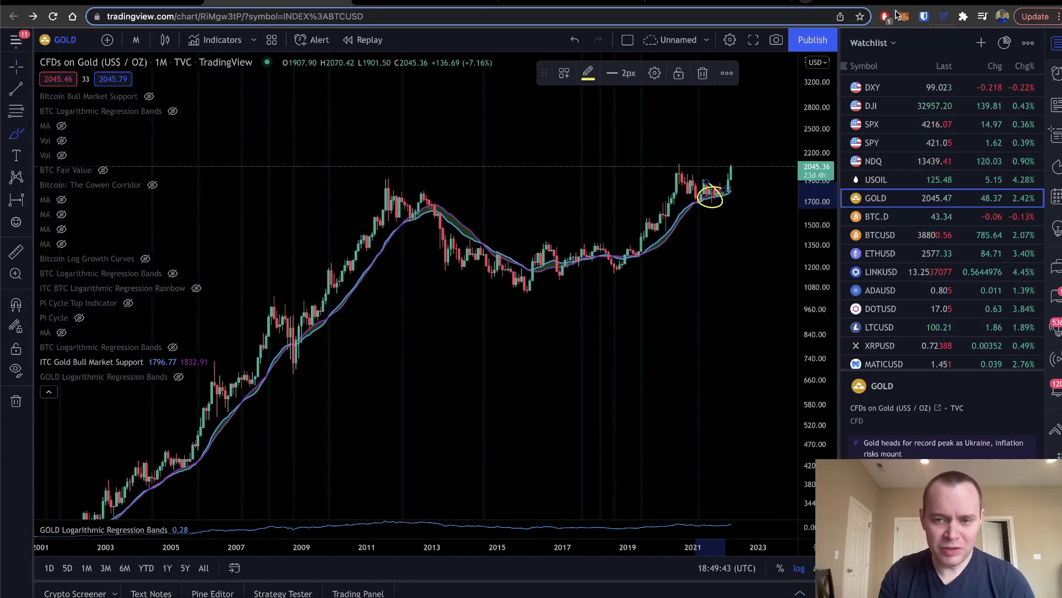
{"action": "left_click", "coordinate": [703, 73]}
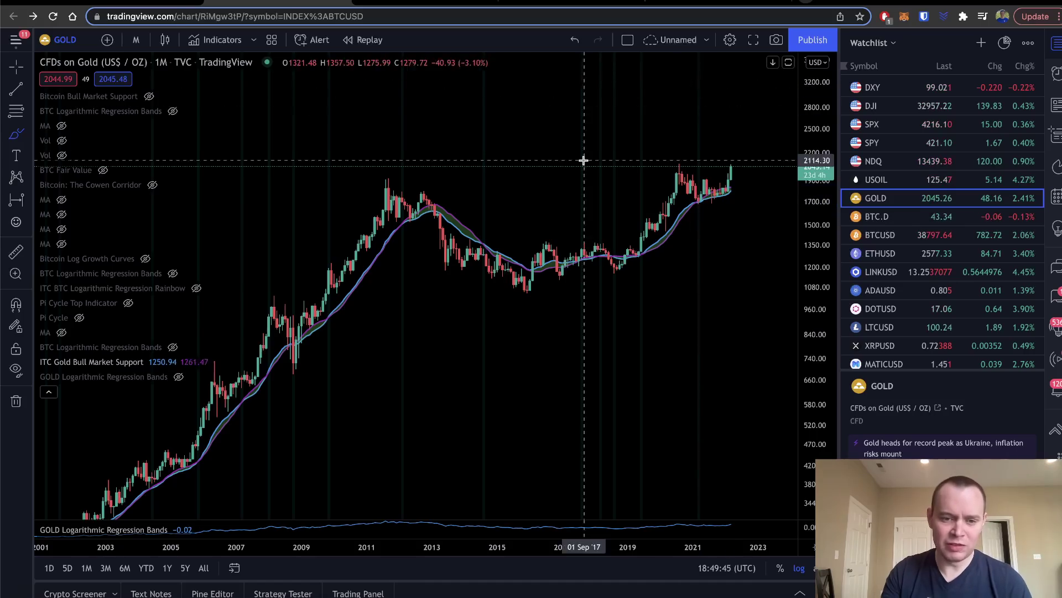
{"action": "scroll", "coordinate": [572, 158], "scroll_direction": "right", "scroll_amount": 2}
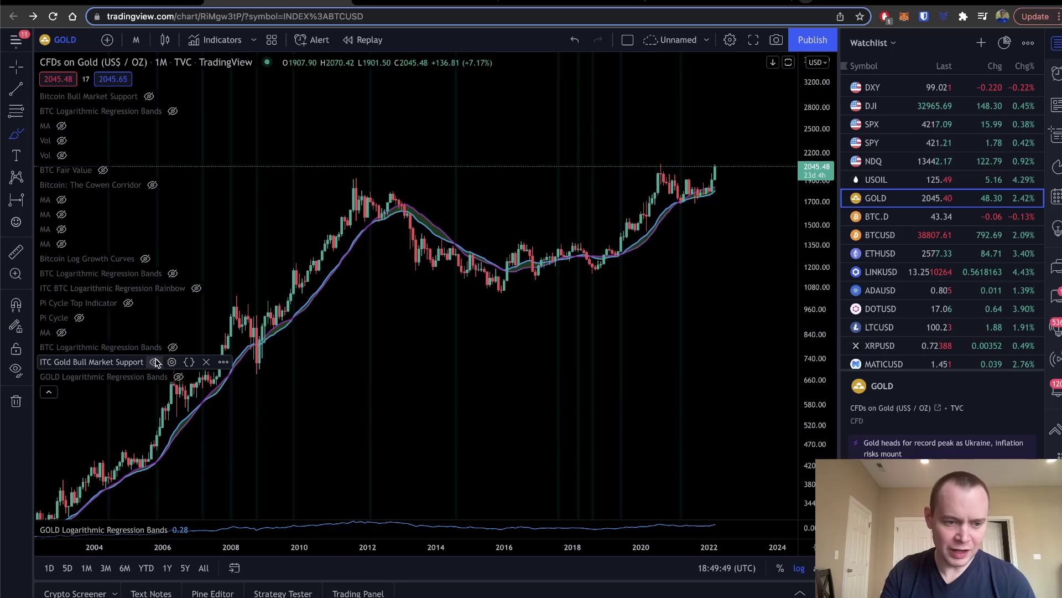
Hide the ITC support lines, restore the GOLD Logarithmic Regression Bands, and zoom out to the earliest candles
{"action": "left_click", "coordinate": [155, 362]}
{"action": "left_click", "coordinate": [179, 377]}
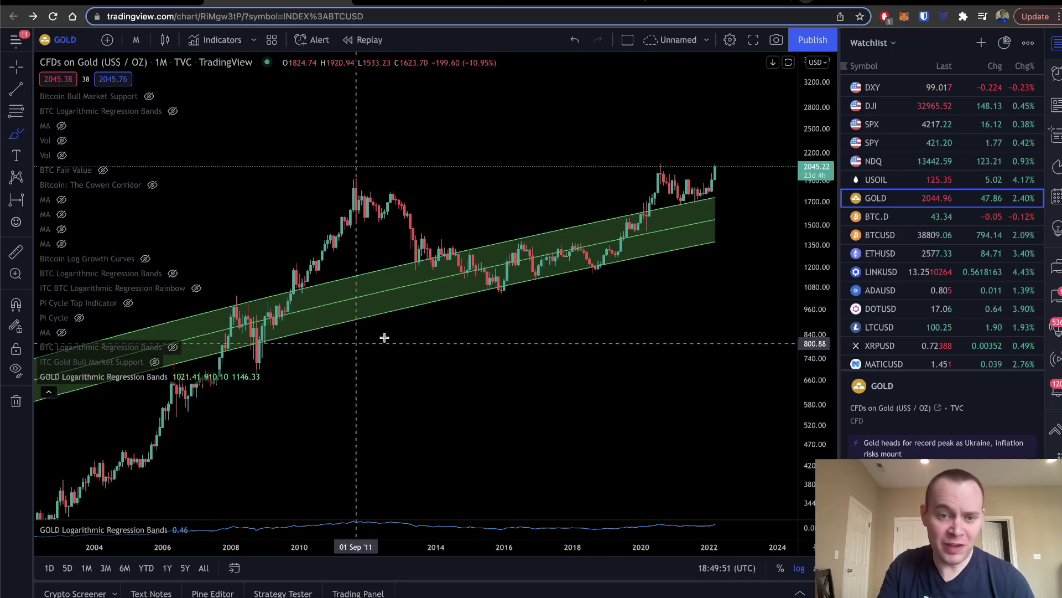
{"action": "scroll", "coordinate": [540, 316], "scroll_direction": "down", "scroll_amount": 5}
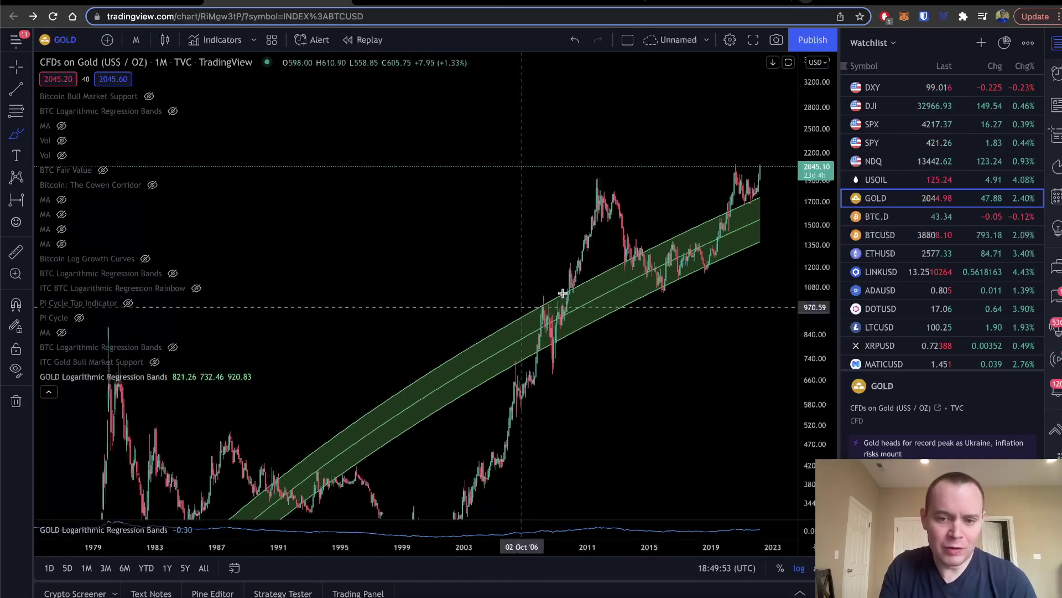
{"action": "scroll", "coordinate": [564, 337], "scroll_direction": "down", "scroll_amount": 2}
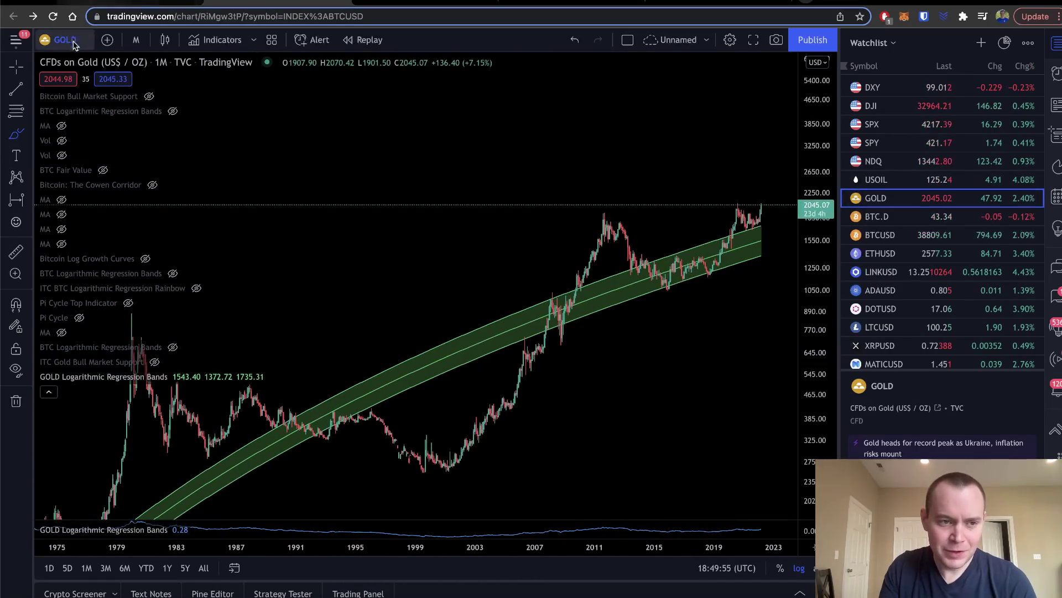
{"action": "left_click_drag", "start_coordinate": [335, 262], "coordinate": [363, 157]}
{"action": "left_click_drag", "start_coordinate": [821, 183], "coordinate": [819, 227]}
{"action": "scroll", "coordinate": [688, 228], "scroll_direction": "down", "scroll_amount": 2}
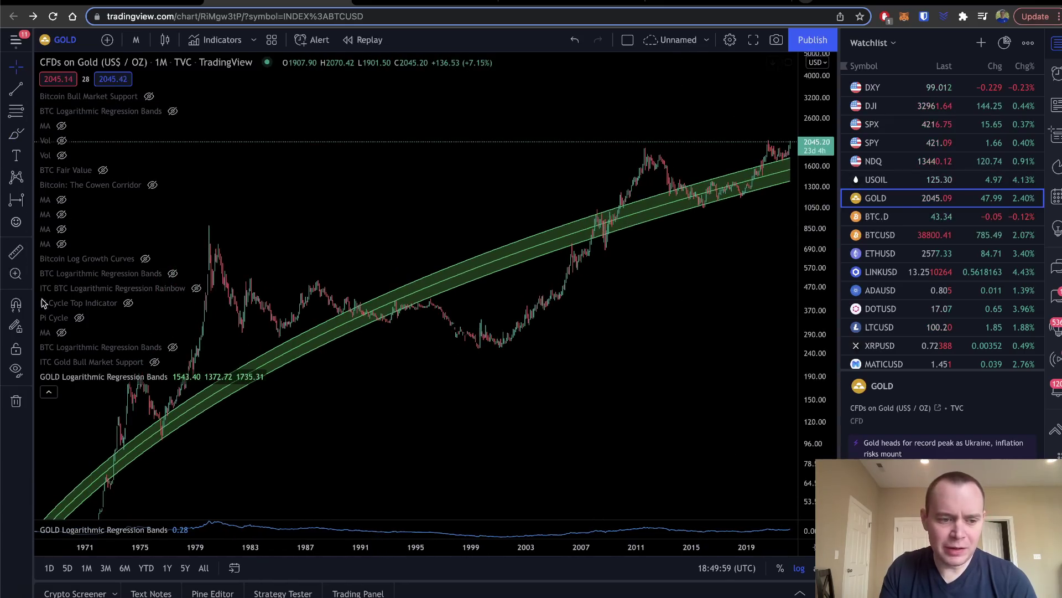
Collapse the indicator legend and reposition the chart within the pane
{"action": "left_click", "coordinate": [49, 391]}
{"action": "left_click_drag", "start_coordinate": [463, 434], "coordinate": [567, 377]}
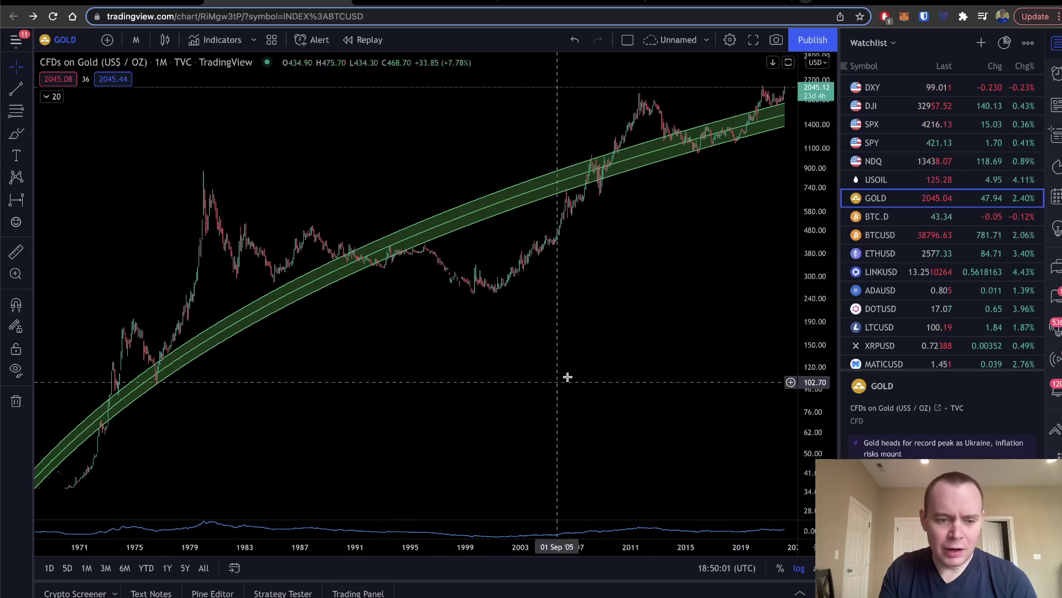
{"action": "scroll", "coordinate": [774, 280], "scroll_direction": "up", "scroll_amount": 1}
{"action": "left_click_drag", "start_coordinate": [774, 280], "coordinate": [782, 345]}
{"action": "scroll", "coordinate": [780, 344], "scroll_direction": "down", "scroll_amount": 1}
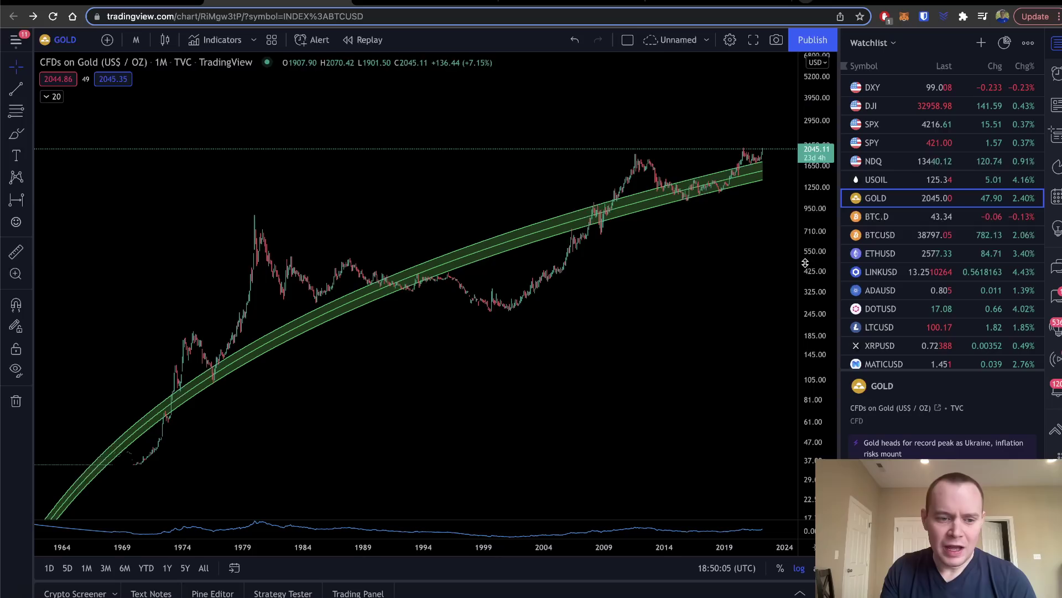
Draw yellow brush loops around the early-1970s candles and the 1980 peak
{"action": "left_click", "coordinate": [16, 133]}
{"action": "mouse_move", "coordinate": [166, 394]}
{"action": "left_mouse_down"}
{"action": "mouse_move", "coordinate": [147, 463]}
{"action": "mouse_move", "coordinate": [169, 415]}
{"action": "left_mouse_up"}
{"action": "scroll", "coordinate": [262, 286], "scroll_direction": "up", "scroll_amount": 1}
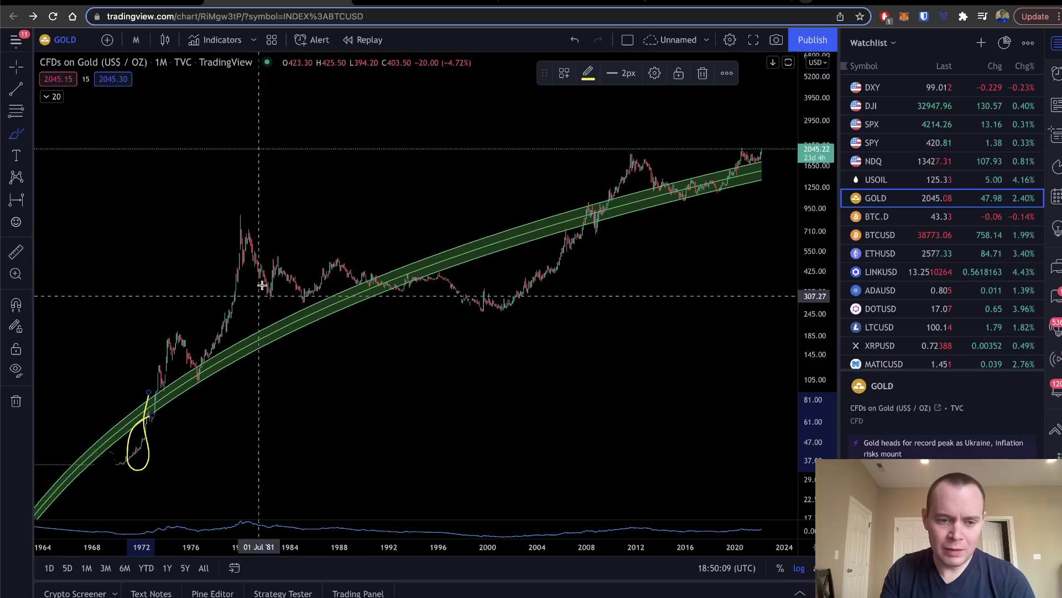
{"action": "mouse_move", "coordinate": [266, 221]}
{"action": "left_mouse_down"}
{"action": "mouse_move", "coordinate": [149, 325]}
{"action": "mouse_move", "coordinate": [404, 280]}
{"action": "mouse_move", "coordinate": [267, 224]}
{"action": "mouse_move", "coordinate": [237, 247]}
{"action": "left_mouse_up"}
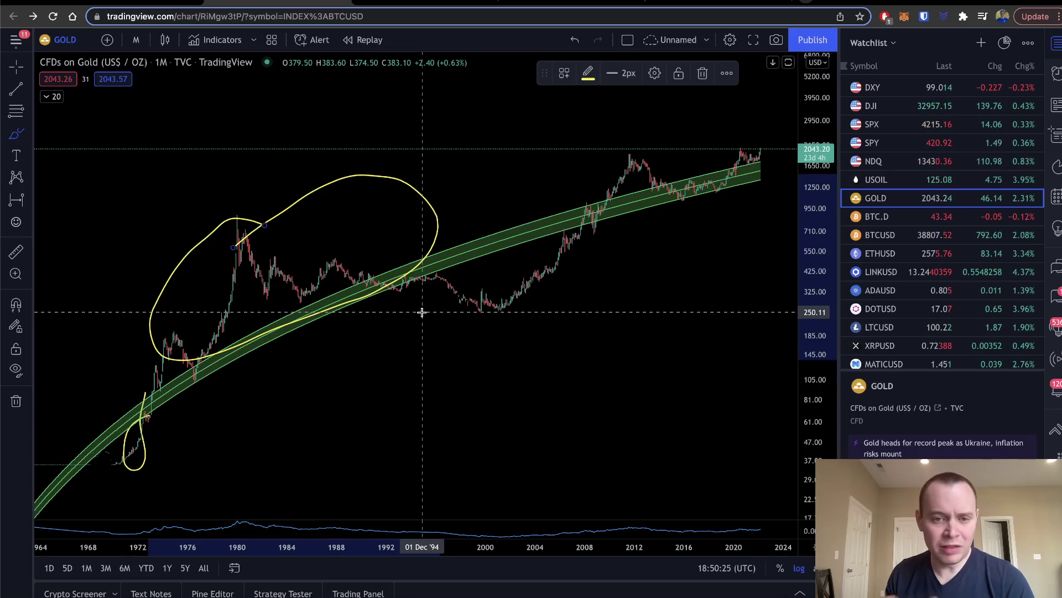
Remove all drawings from the chart, then open and close the cursor-type list
{"action": "right_click", "coordinate": [474, 363]}
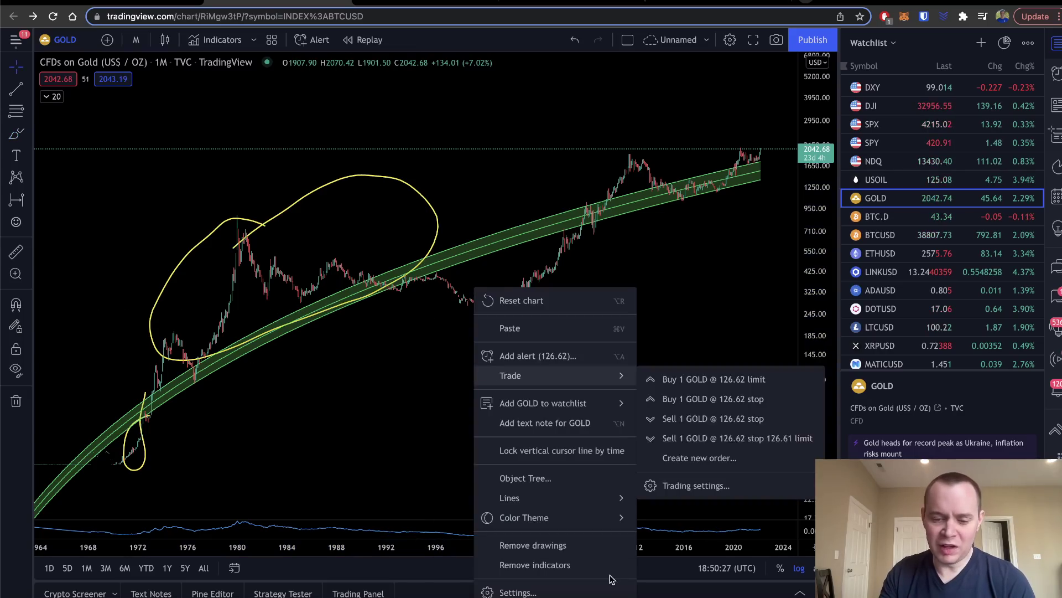
{"action": "left_click", "coordinate": [576, 552]}
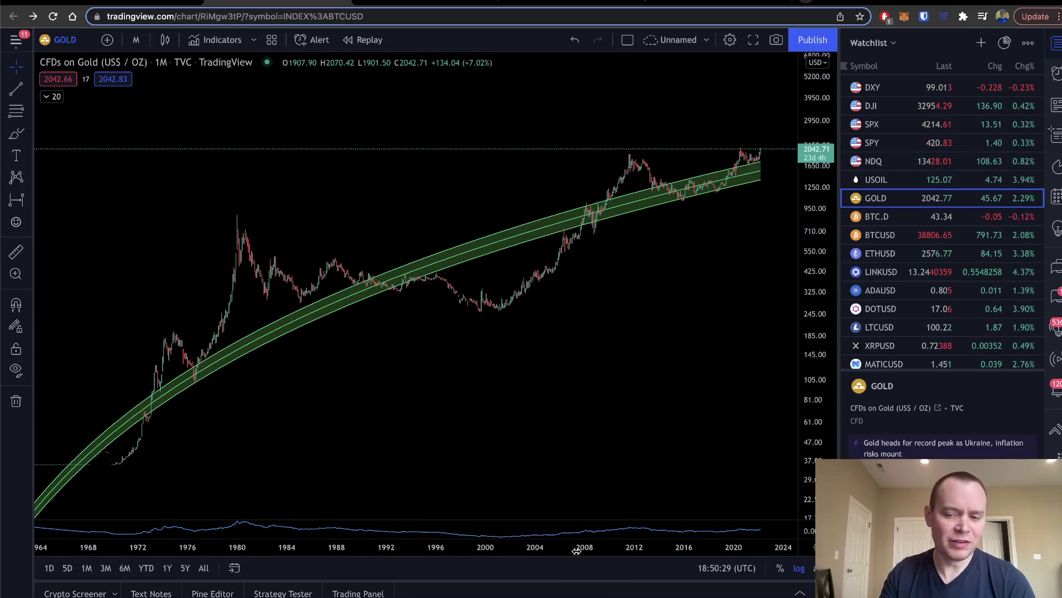
{"action": "left_click", "coordinate": [28, 67]}
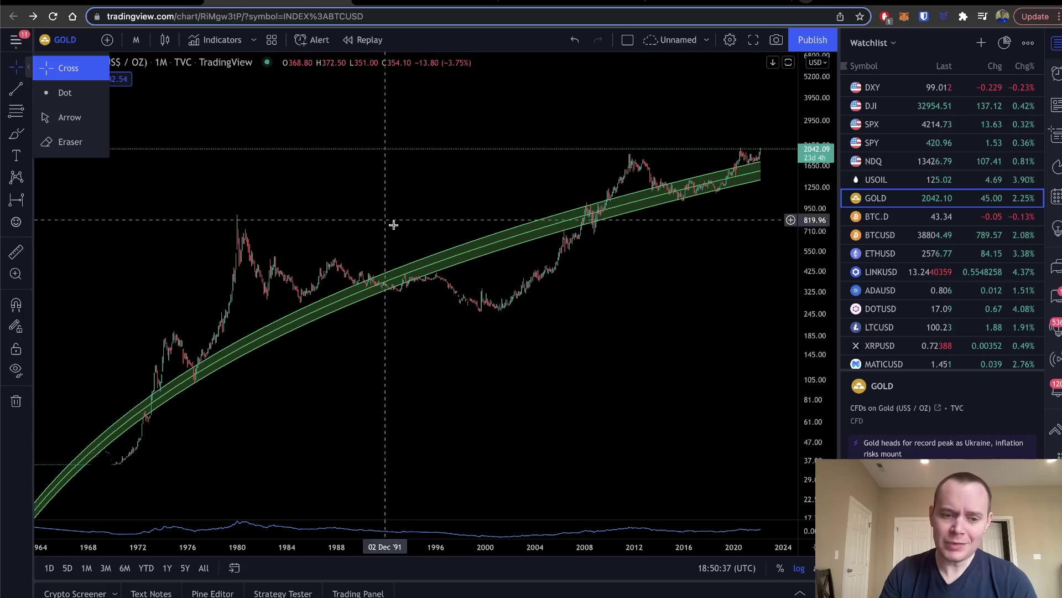
{"action": "left_click", "coordinate": [569, 328]}
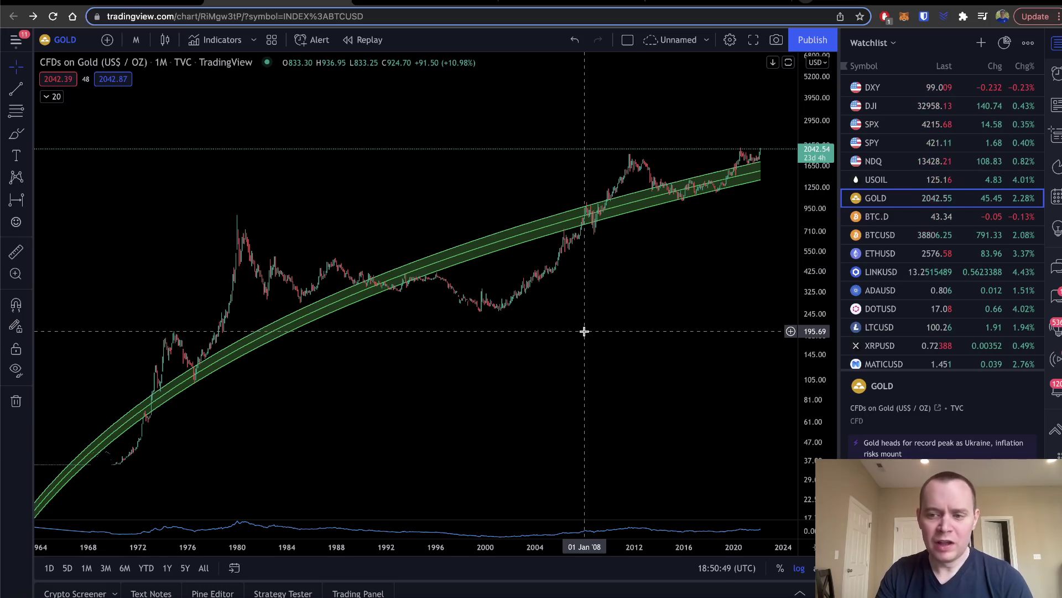
{"action": "left_click", "coordinate": [16, 200]}
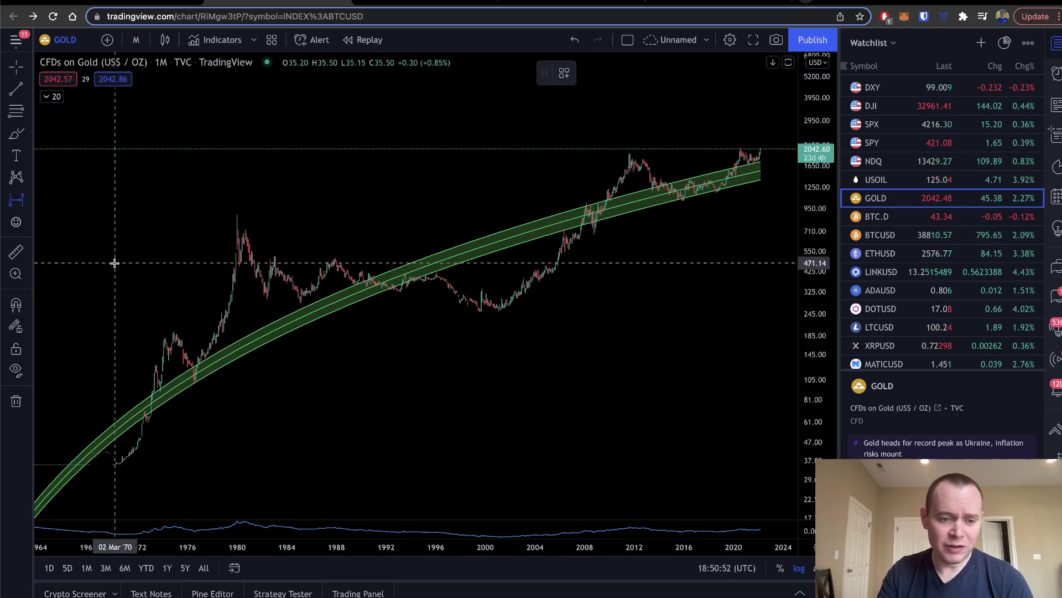
{"action": "left_click", "coordinate": [195, 382]}
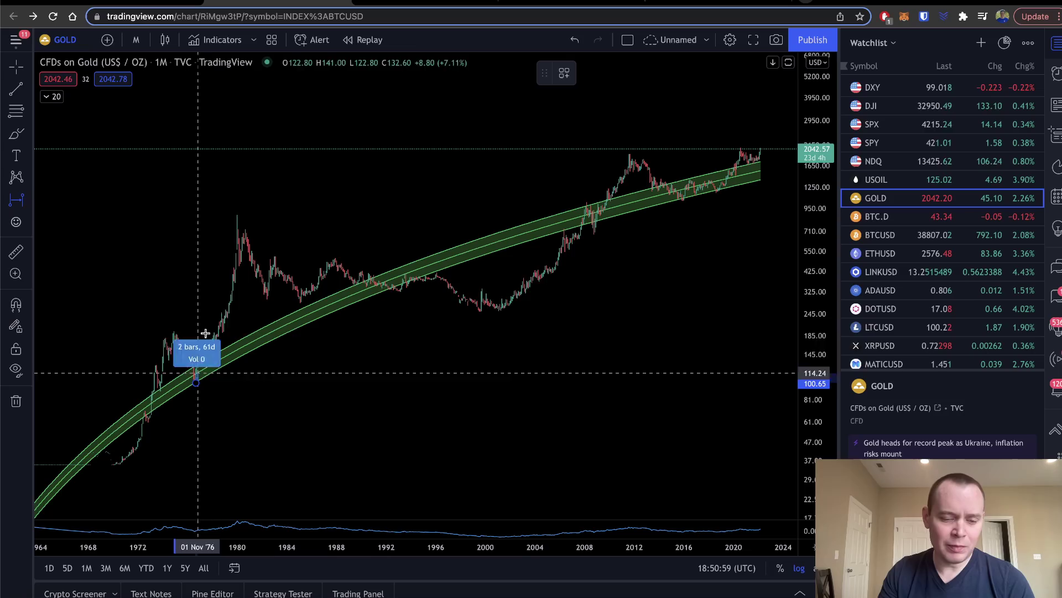
{"action": "left_click", "coordinate": [238, 213]}
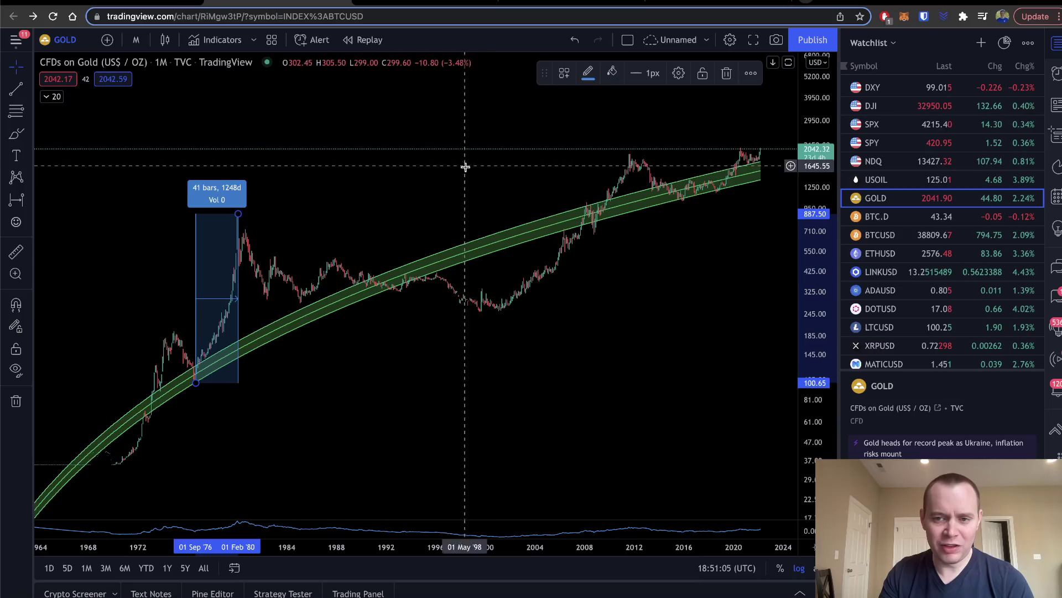
{"action": "left_click", "coordinate": [727, 73]}
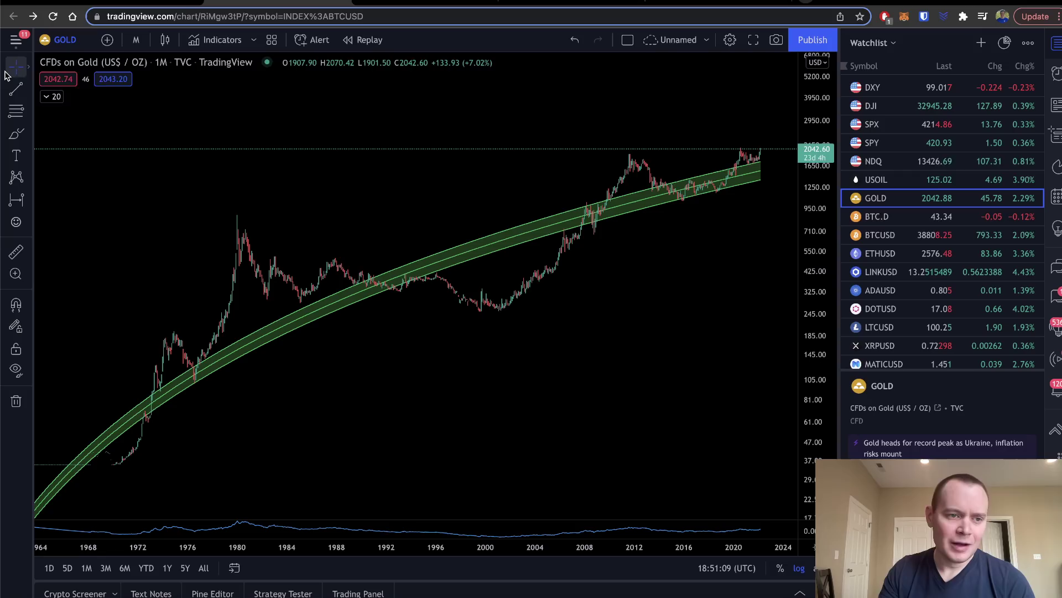
Open the cursor flyout showing Cross, Dot, Arrow and Eraser
{"action": "left_click", "coordinate": [27, 67]}
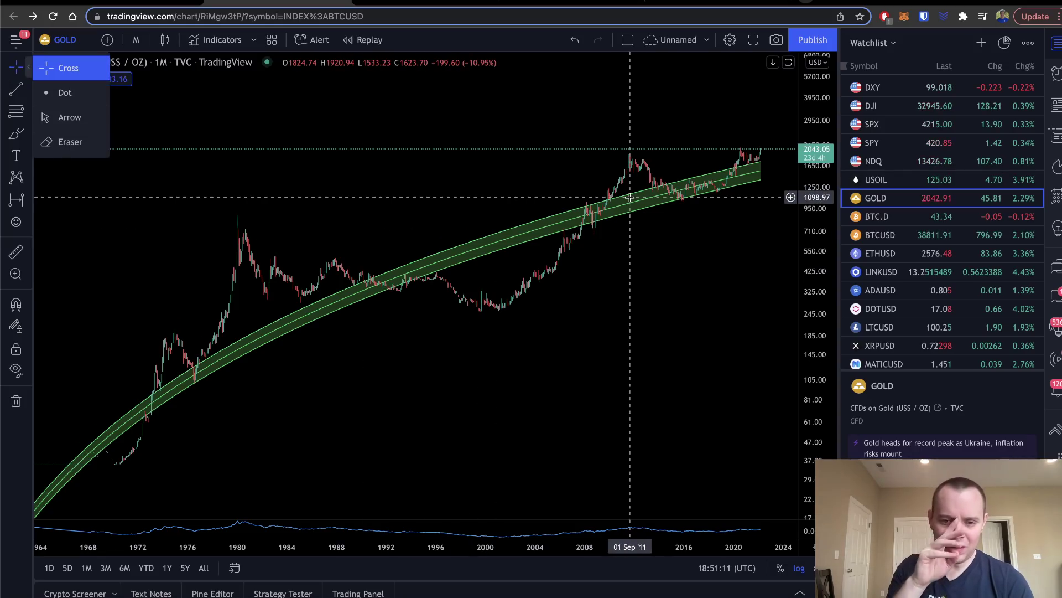